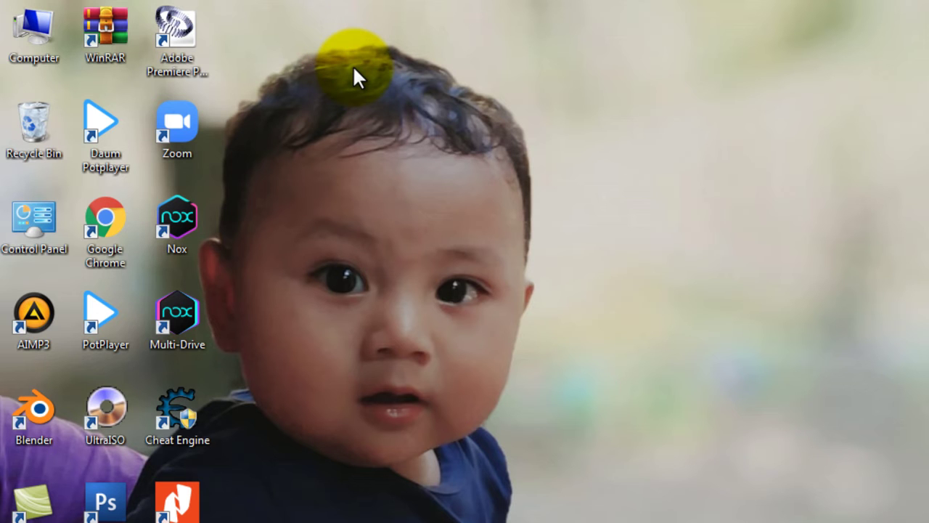
{"action": "right_click", "coordinate": [527, 248]}
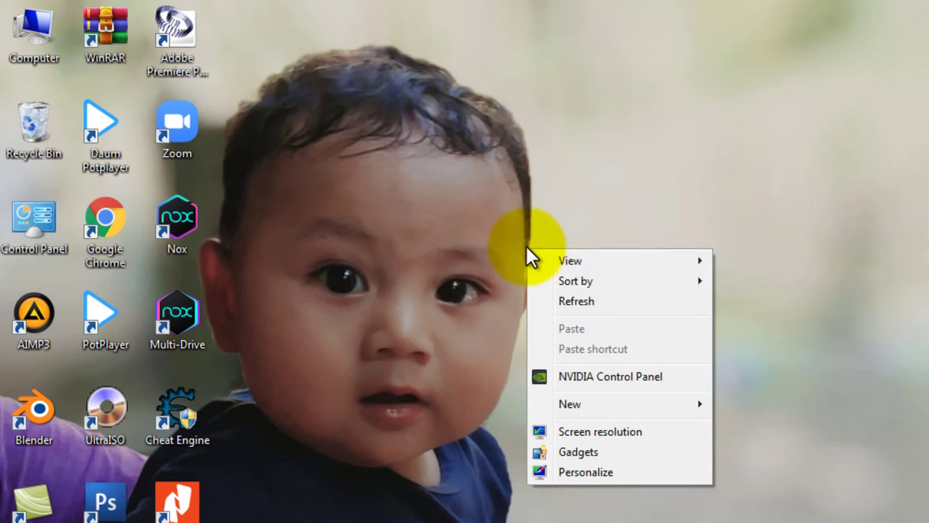
{"action": "left_click", "coordinate": [599, 307]}
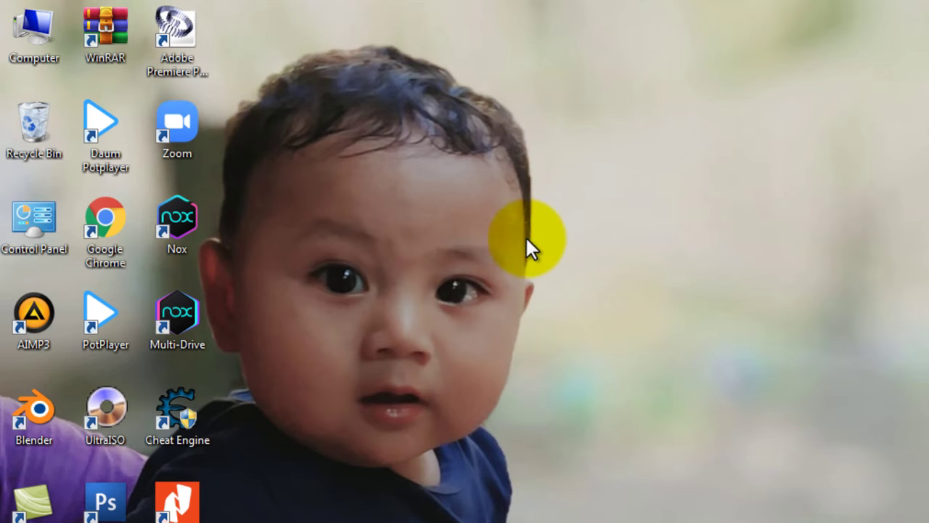
{"action": "right_click", "coordinate": [404, 231]}
{"action": "left_click", "coordinate": [502, 288]}
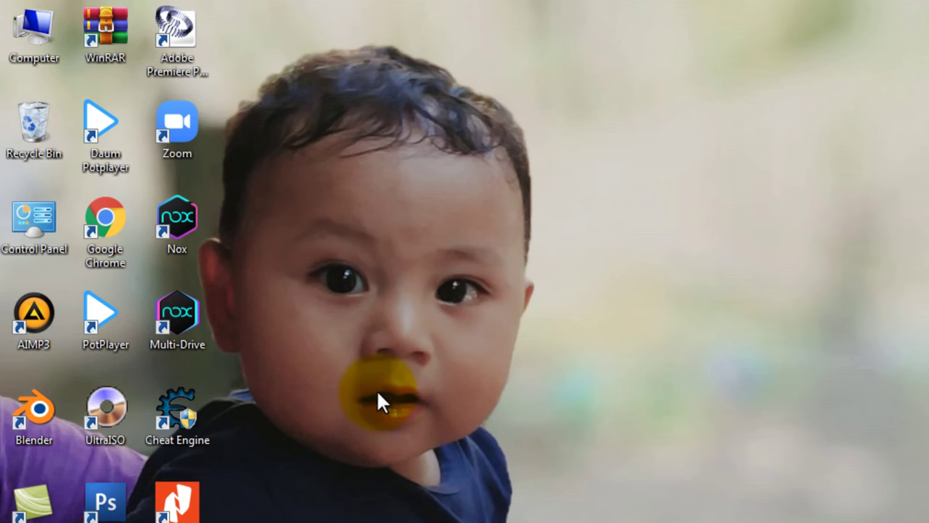
{"action": "right_click", "coordinate": [486, 305]}
{"action": "left_click", "coordinate": [558, 356]}
Step: Switch to Google Chrome and load the BPUM recipient check page at eform.bri.co.id/bpum
{"action": "key", "text": "alt+Tab"}
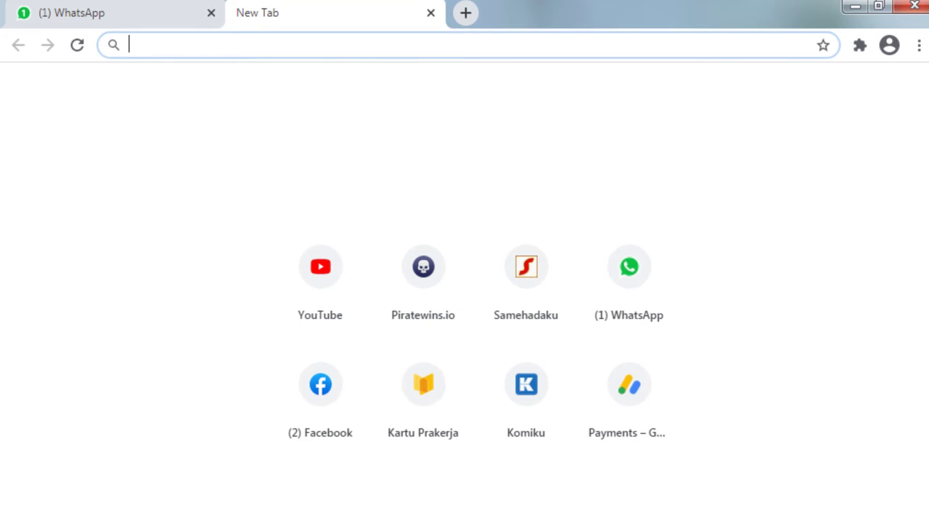
{"action": "left_click", "coordinate": [369, 48]}
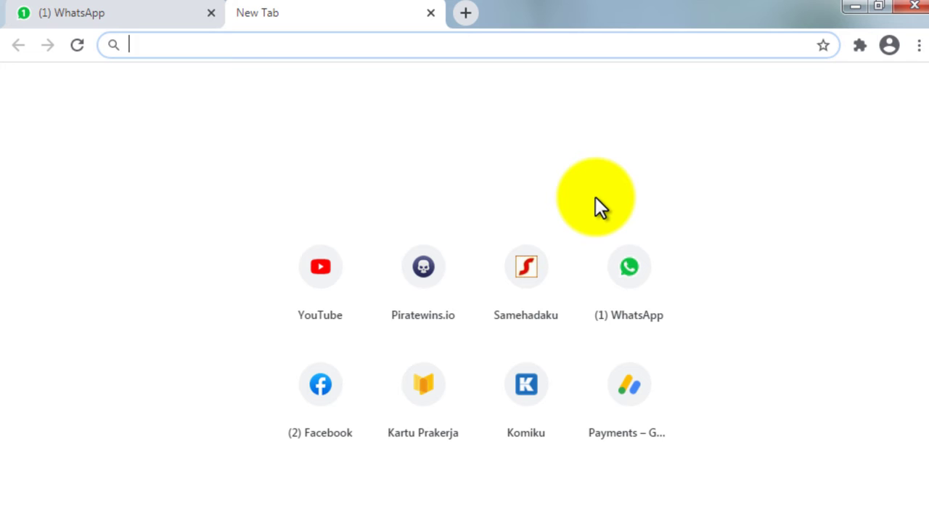
{"action": "type", "text": "bpum"}
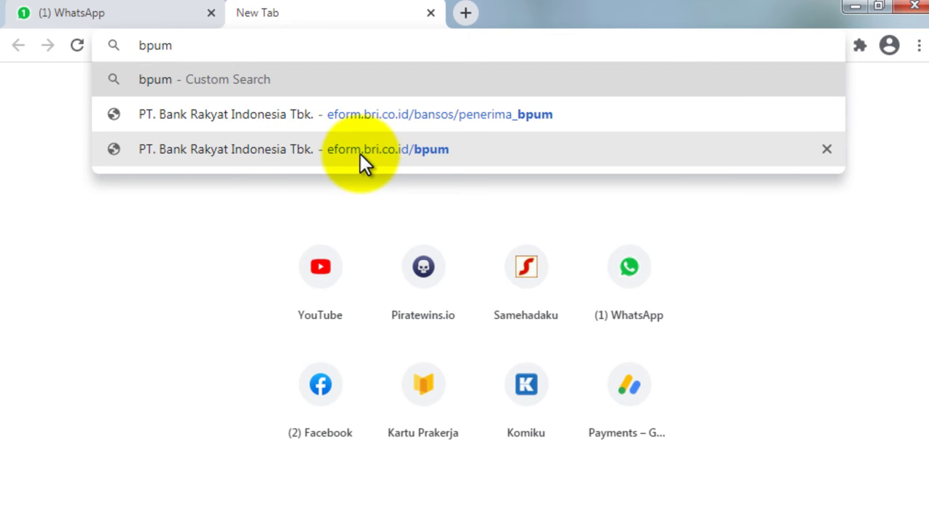
{"action": "left_click", "coordinate": [423, 149]}
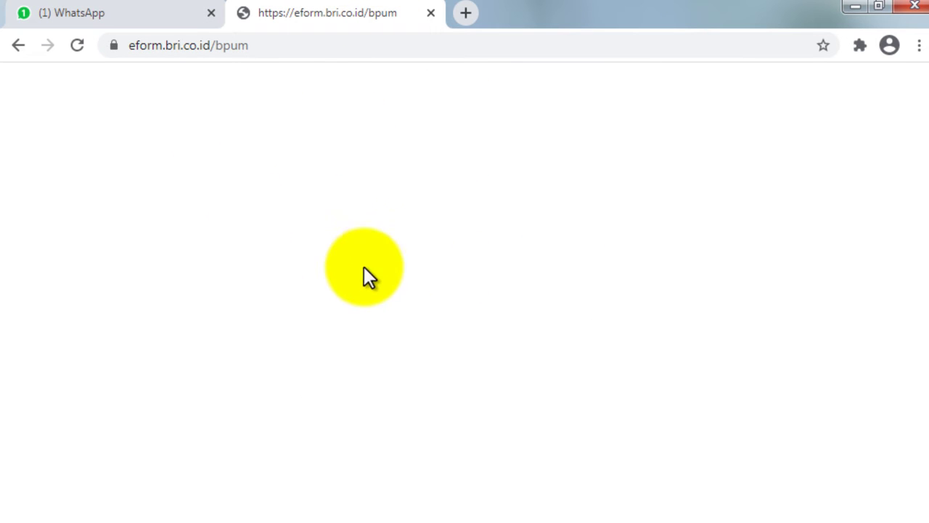
{"action": "left_click", "coordinate": [76, 46]}
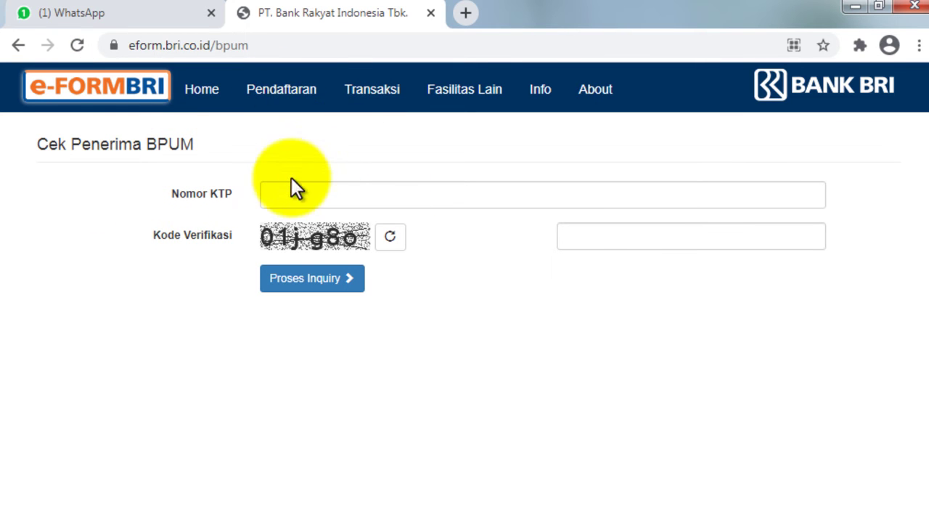
Step: Fill in the KTP number and the verification code on the BPUM recipient form and submit the inquiry
{"action": "left_click", "coordinate": [283, 196]}
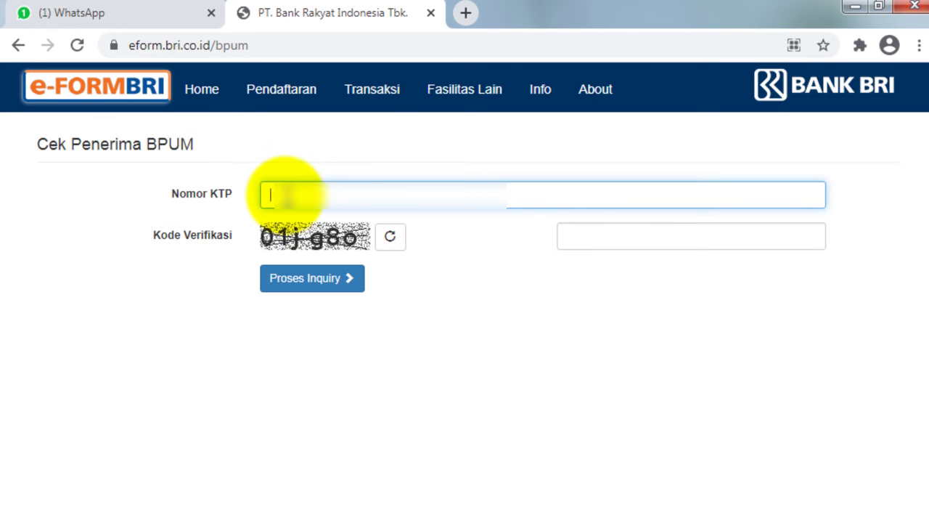
{"action": "right_click", "coordinate": [265, 199]}
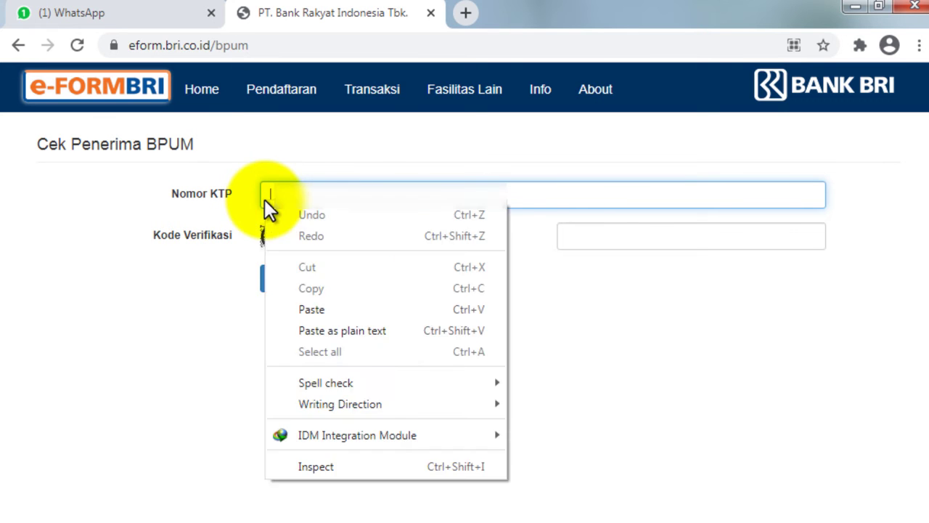
{"action": "left_click", "coordinate": [317, 309]}
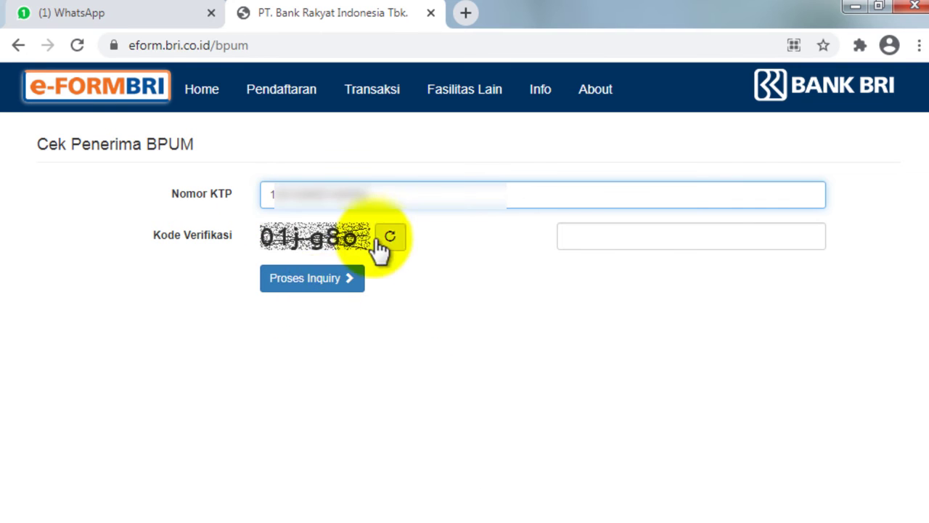
{"action": "left_click", "coordinate": [609, 244]}
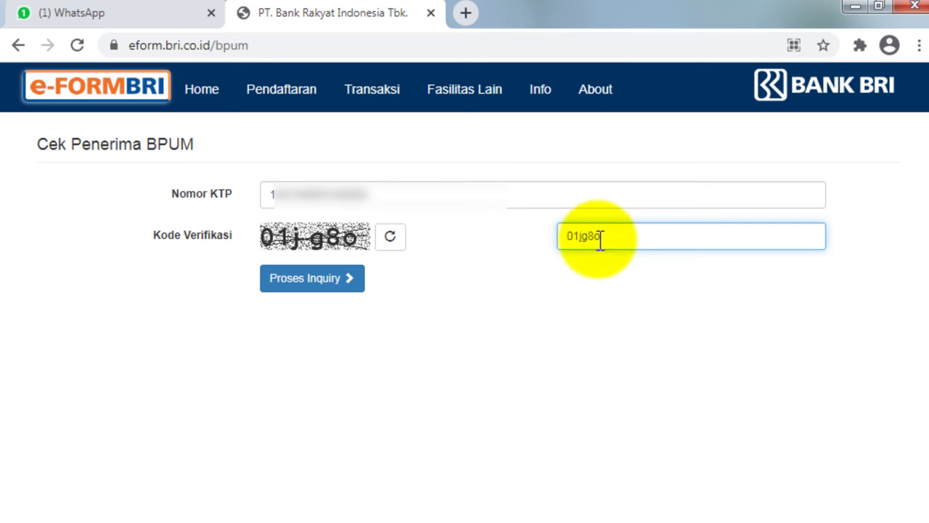
{"action": "left_click", "coordinate": [324, 285]}
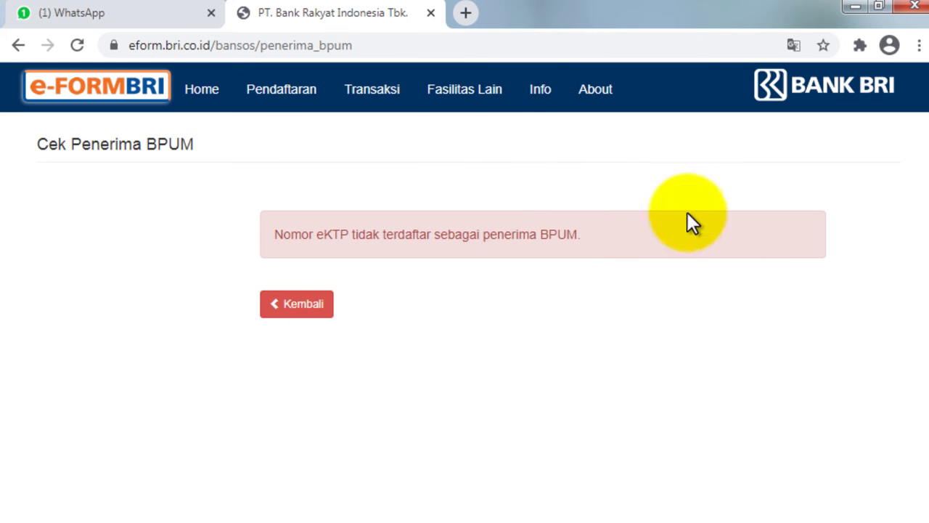
Step: Return to the BPUM form, enter a KTP number and the new verification code, and submit another inquiry
{"action": "left_click", "coordinate": [301, 309]}
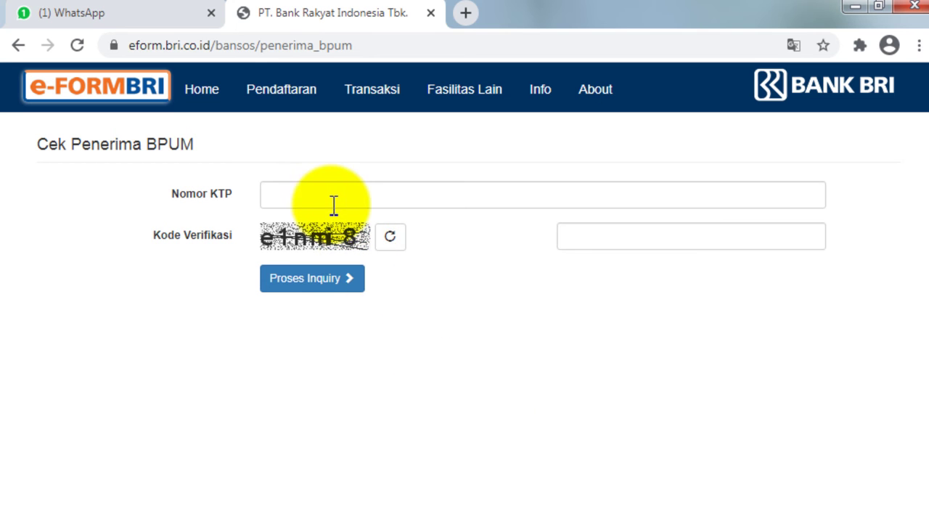
{"action": "left_click", "coordinate": [309, 204]}
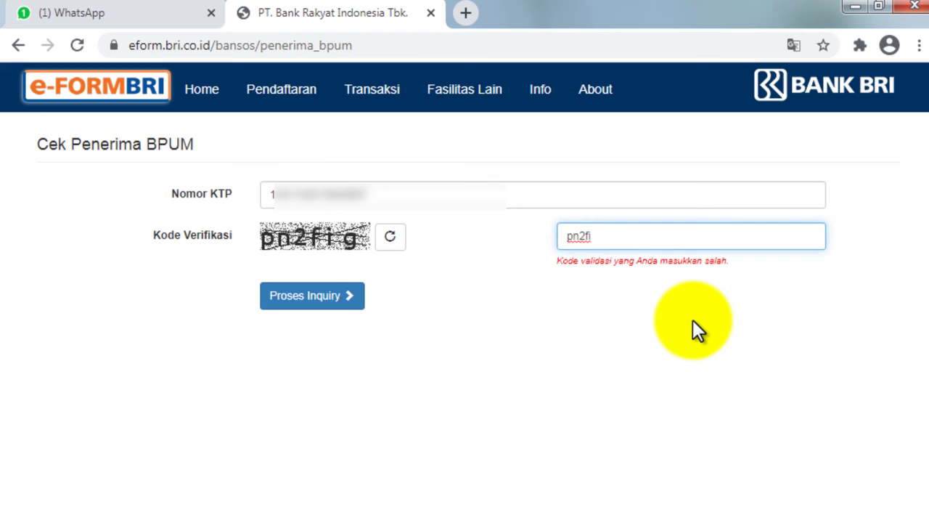
{"action": "type", "text": "g"}
{"action": "left_click", "coordinate": [287, 305]}
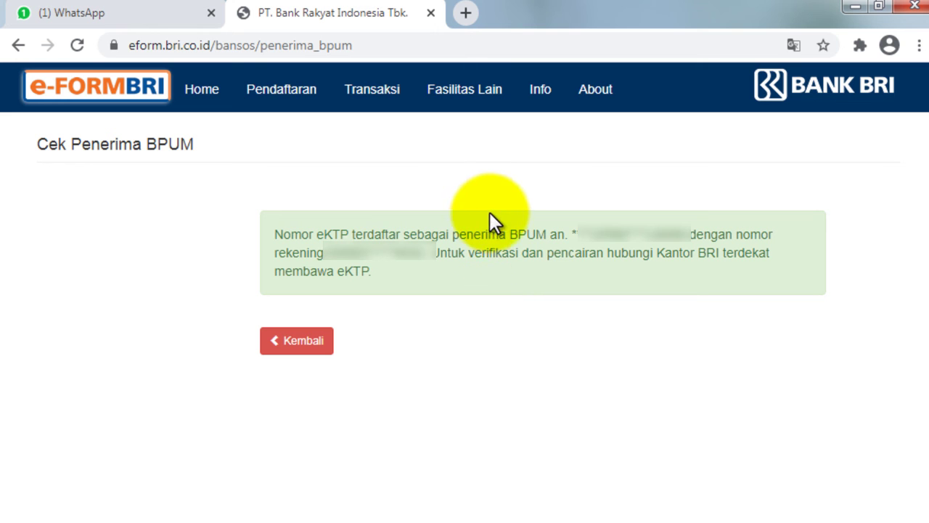
Step: Search the web for "cara mendaftar bpum bri" in a new tab and look through the results
{"action": "left_click", "coordinate": [466, 8]}
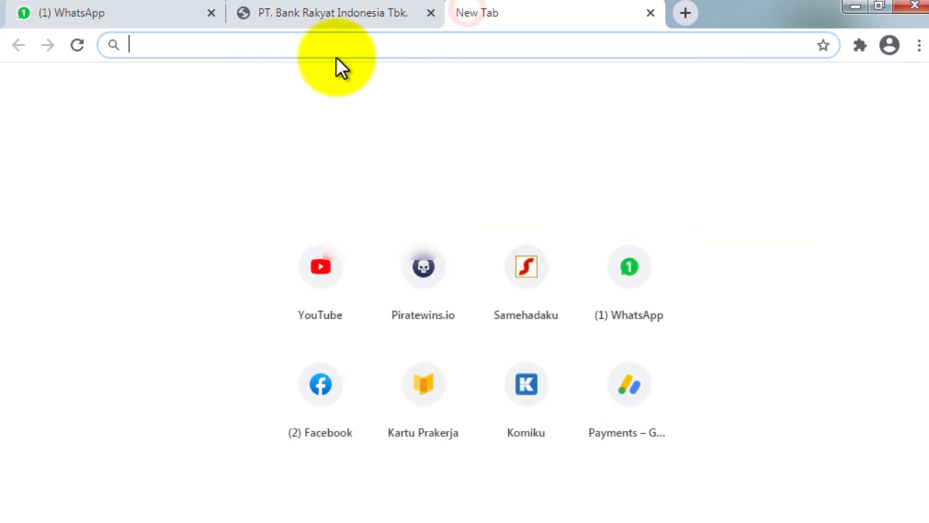
{"action": "left_click", "coordinate": [339, 46]}
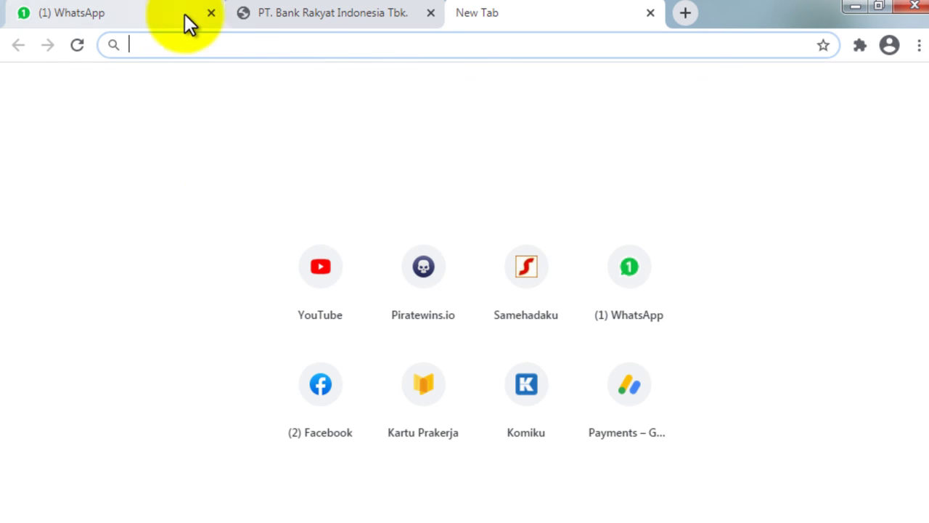
{"action": "type", "text": "cara"}
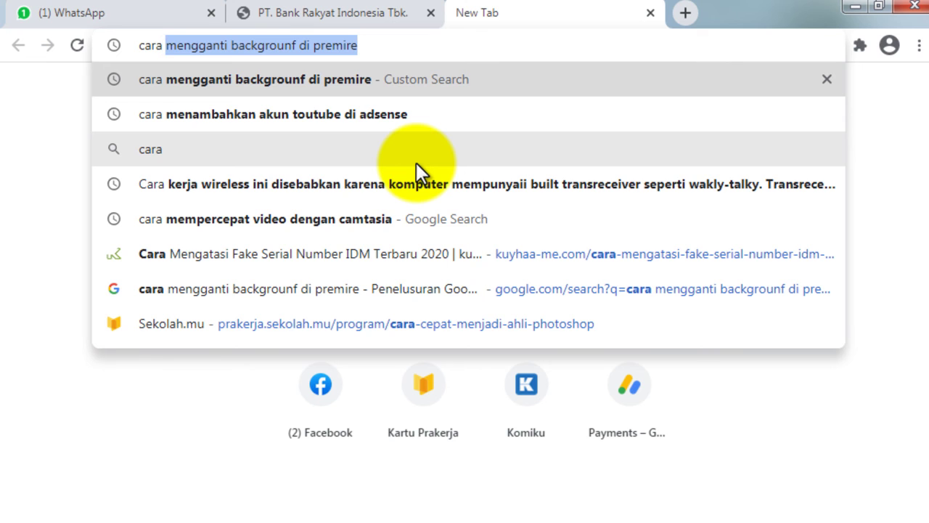
{"action": "type", "text": " menda"}
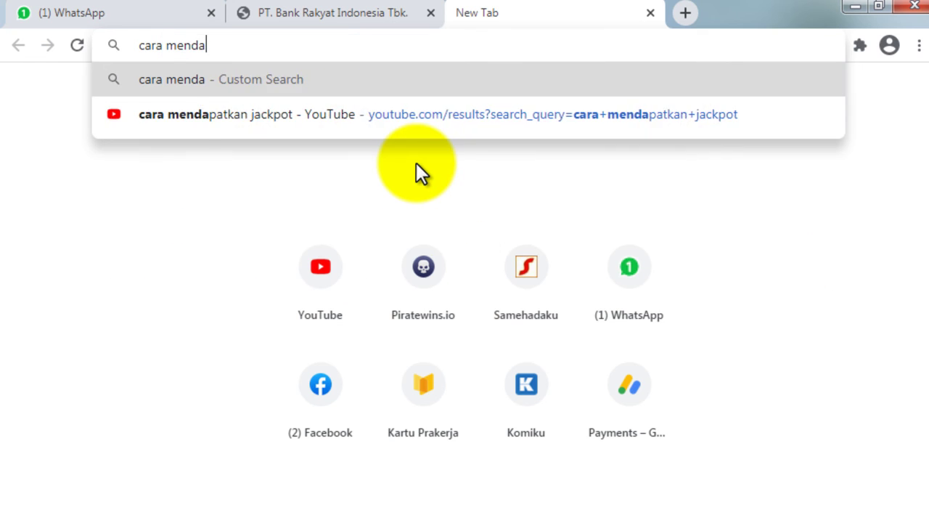
{"action": "type", "text": "fatar"}
{"action": "key", "text": "BackSpace"}
{"action": "key", "text": "BackSpace"}
{"action": "key", "text": "BackSpace"}
{"action": "key", "text": "BackSpace"}
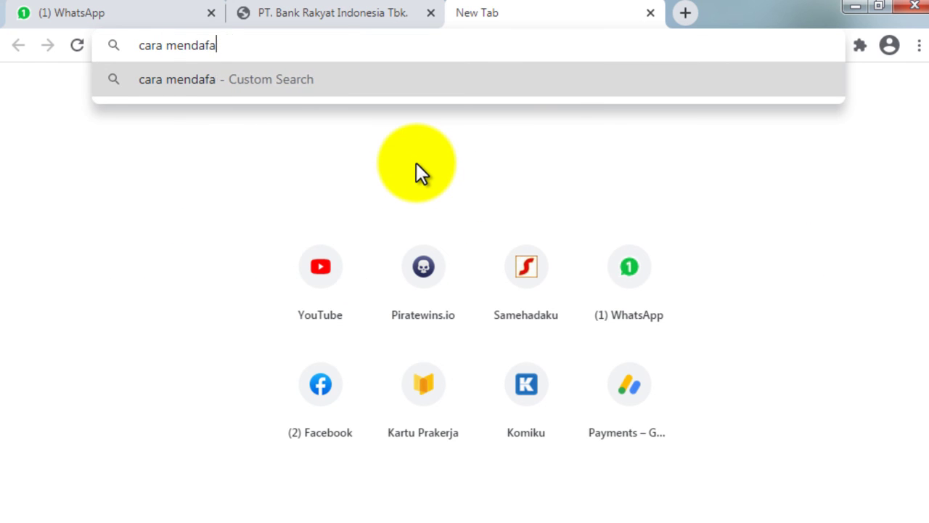
{"action": "type", "text": "tar bpum"}
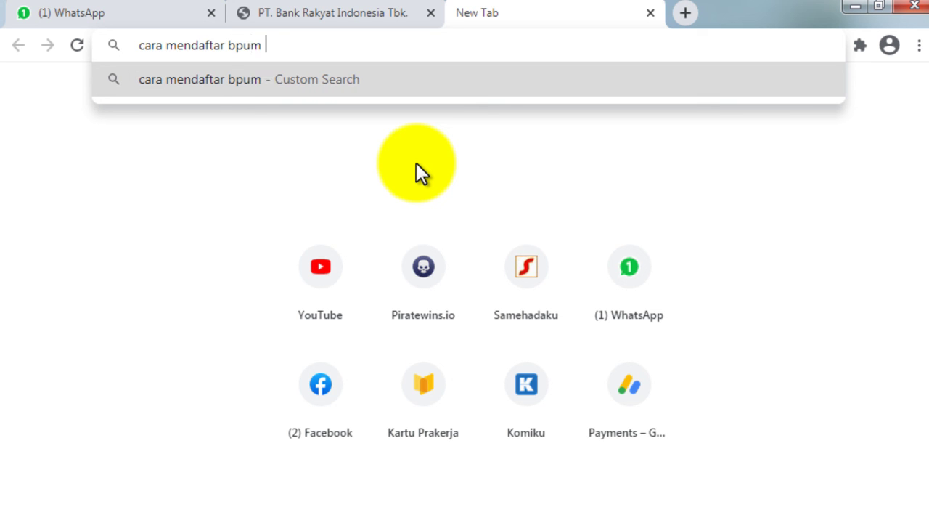
{"action": "type", "text": "bri"}
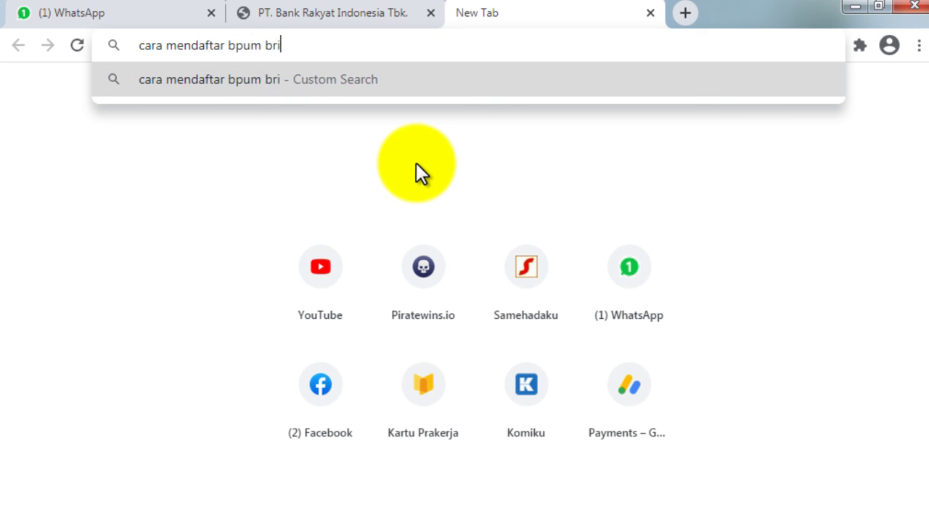
{"action": "key", "text": "Return"}
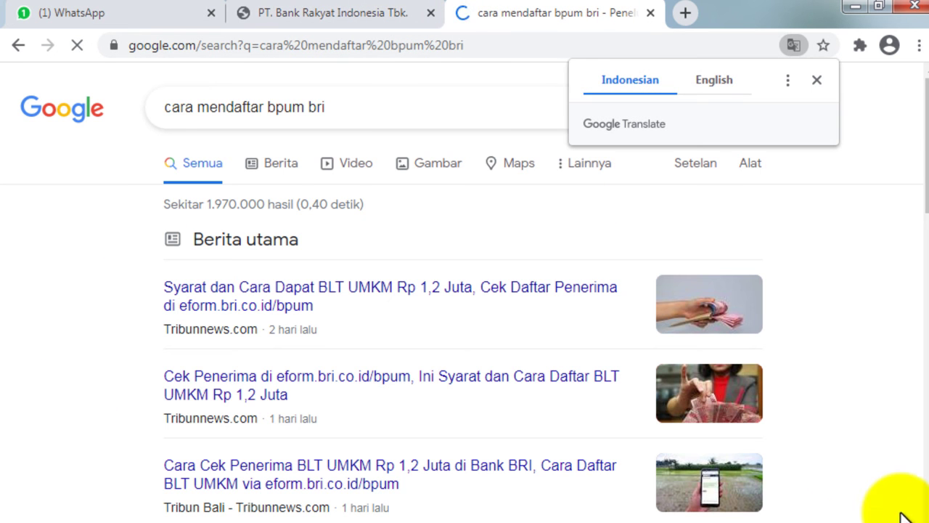
{"action": "scroll", "coordinate": [427, 435], "scroll_direction": "down", "scroll_amount": 4}
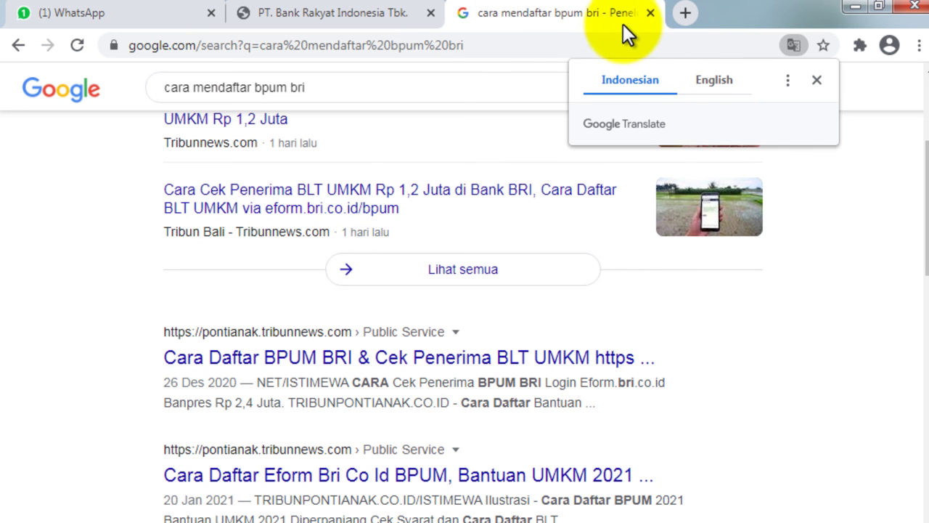
Step: Open YouTube in a new tab and return to the "cara mendaftar bpum bri" search results
{"action": "left_click", "coordinate": [682, 11]}
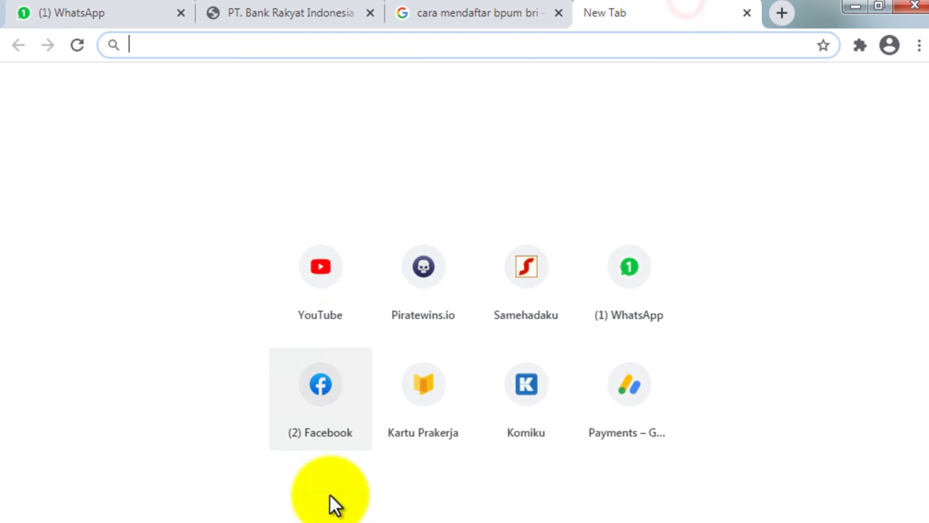
{"action": "left_click", "coordinate": [337, 285]}
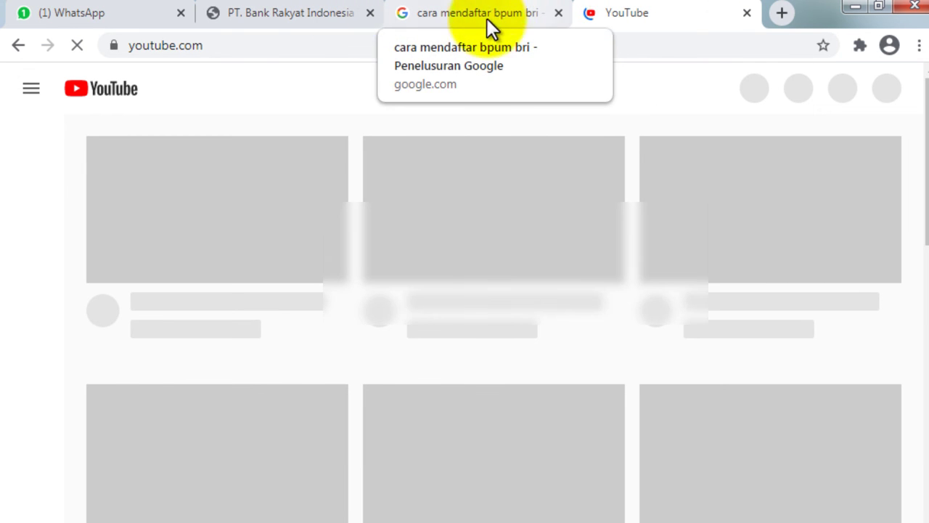
{"action": "left_click", "coordinate": [267, 9]}
{"action": "left_click", "coordinate": [637, 11]}
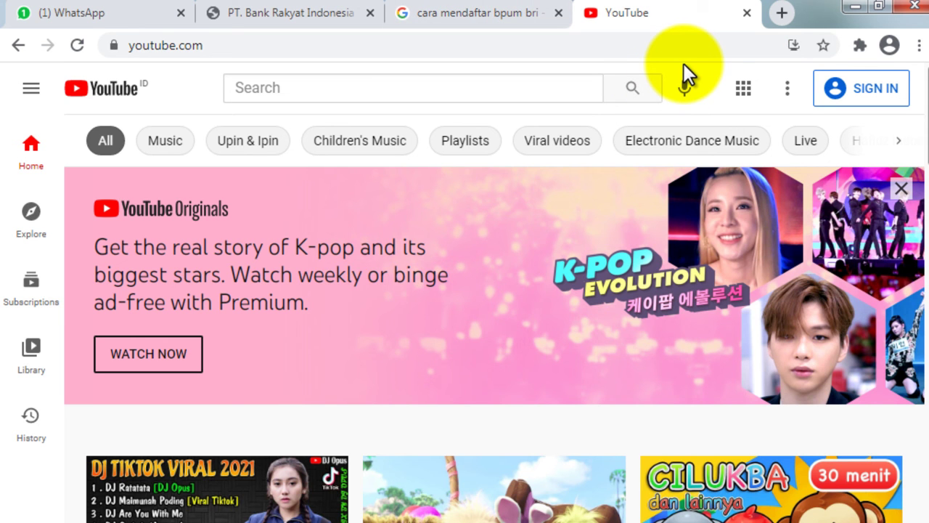
{"action": "left_click", "coordinate": [503, 10]}
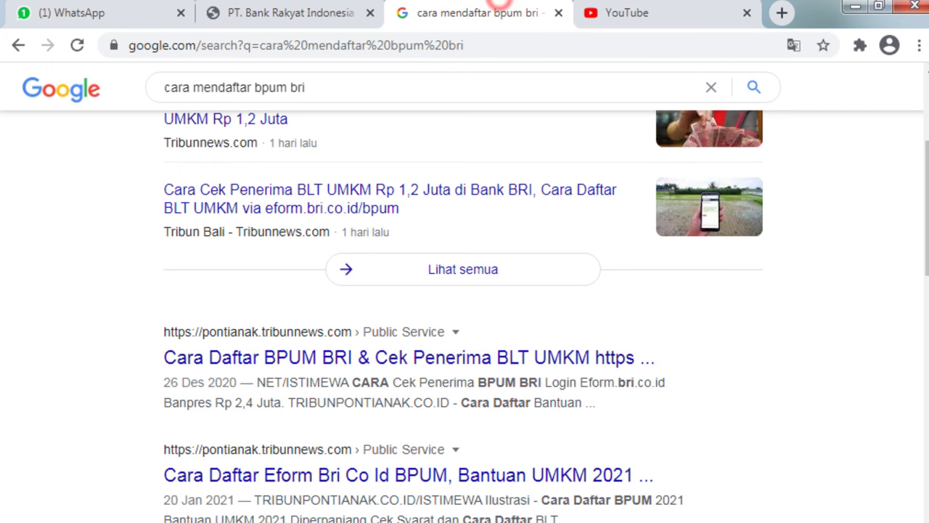